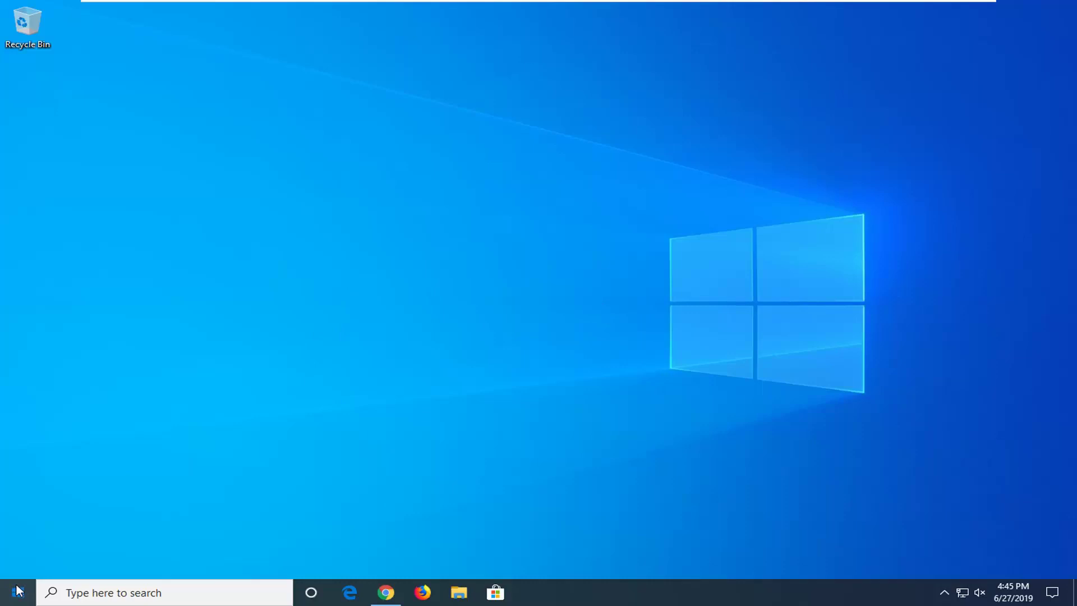
# Launch File Explorer from a Start menu search for 'file explorer'
pyautogui.click(19, 592)
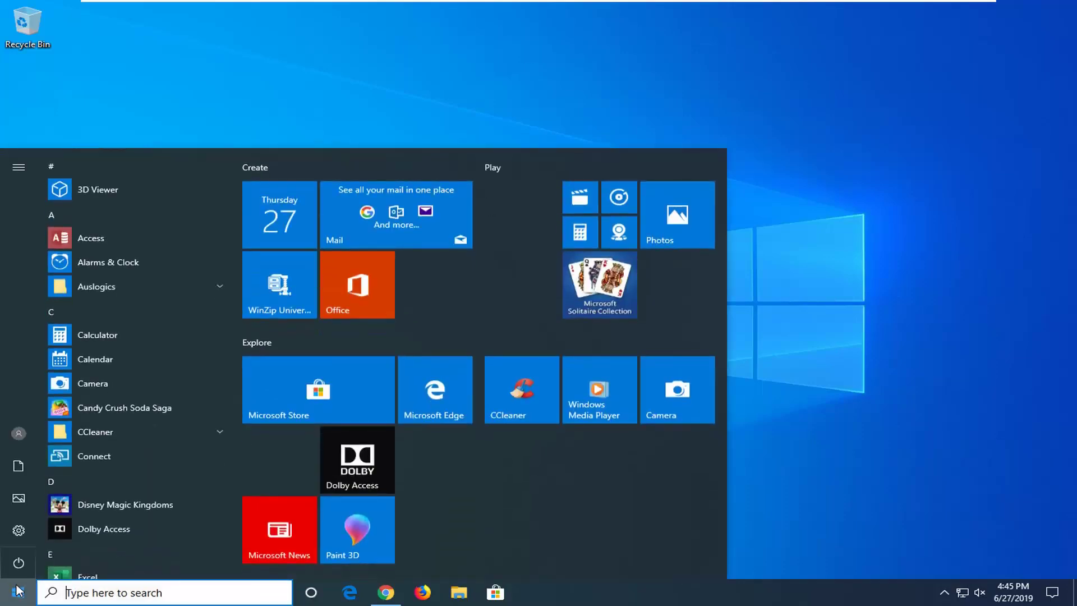
pyautogui.write('f')
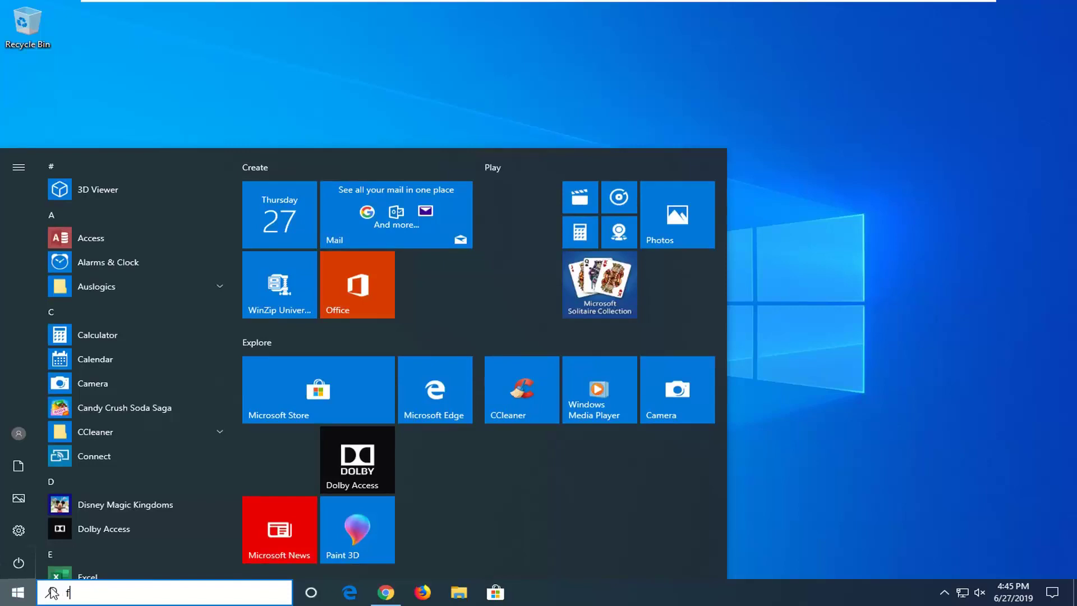
pyautogui.write('ile explorer')
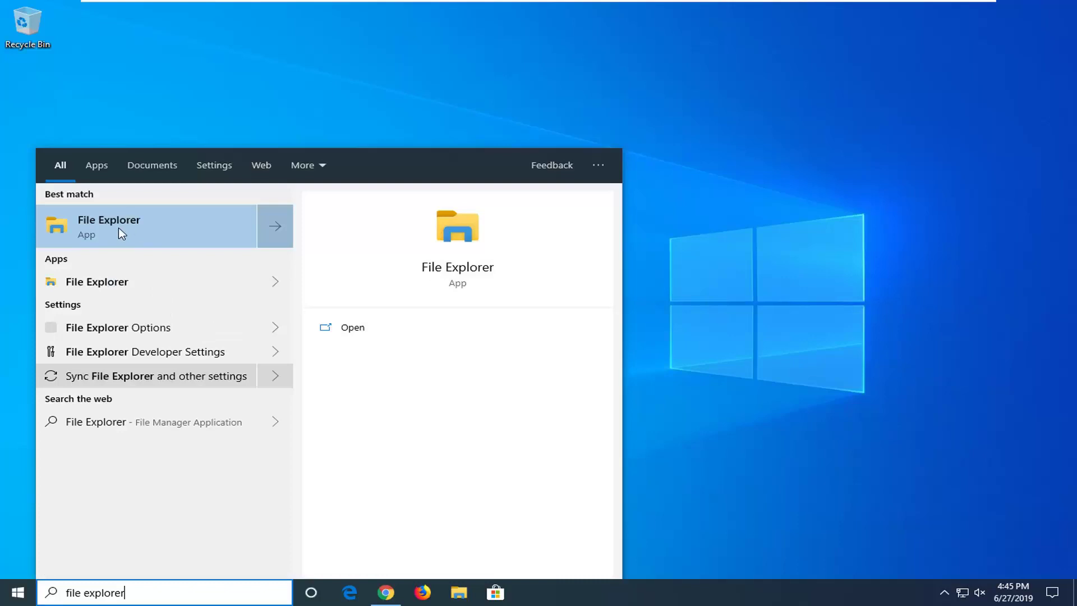
pyautogui.click(119, 234)
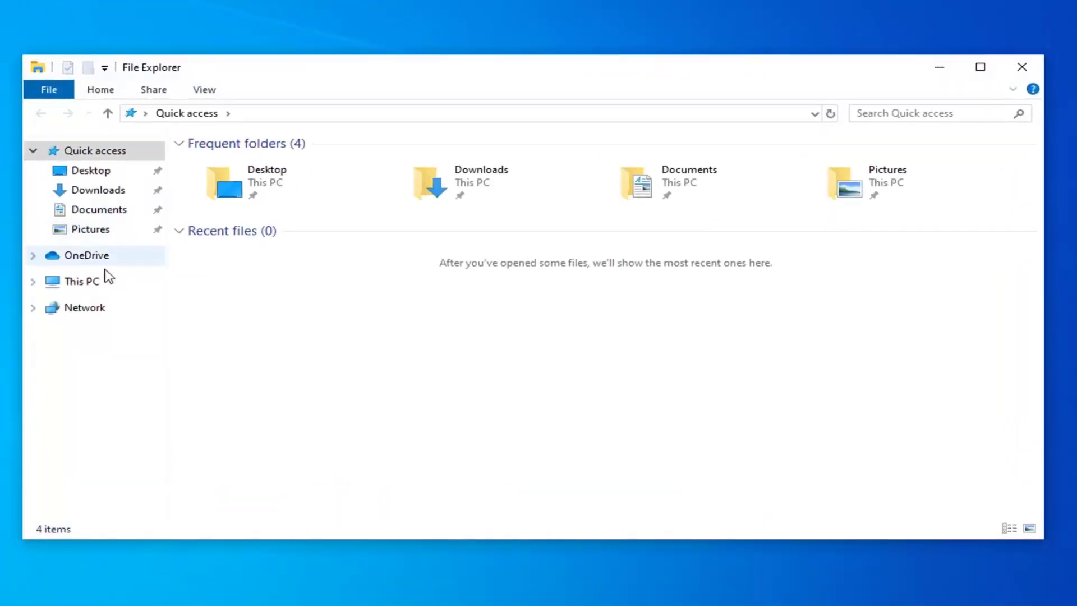
# Navigate from This PC through Local Disk (C:) to Program Files\Google\Update
pyautogui.click(81, 285)
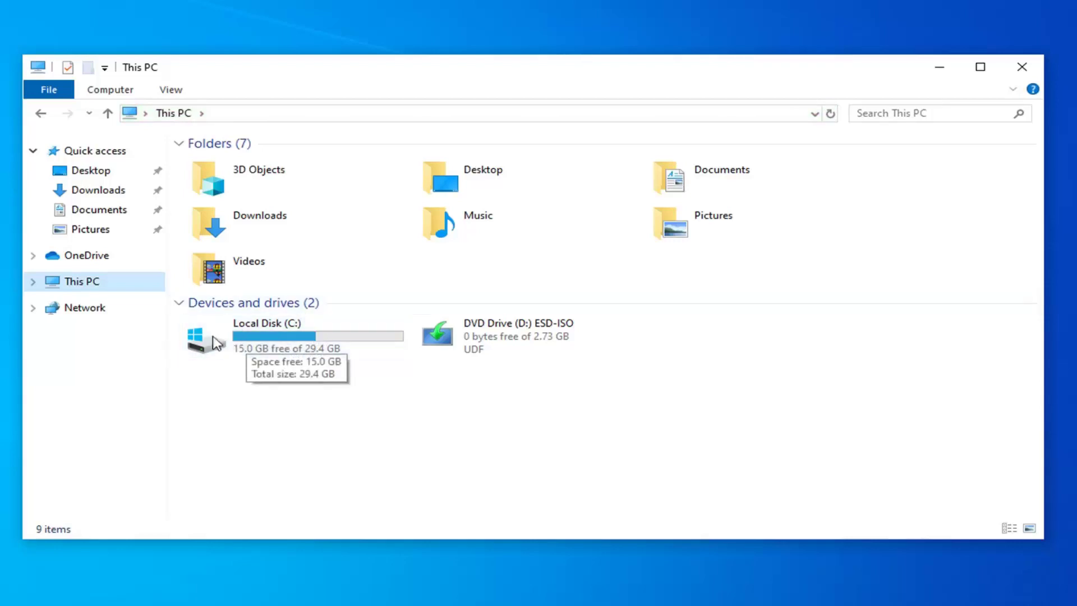
pyautogui.doubleClick(241, 343)
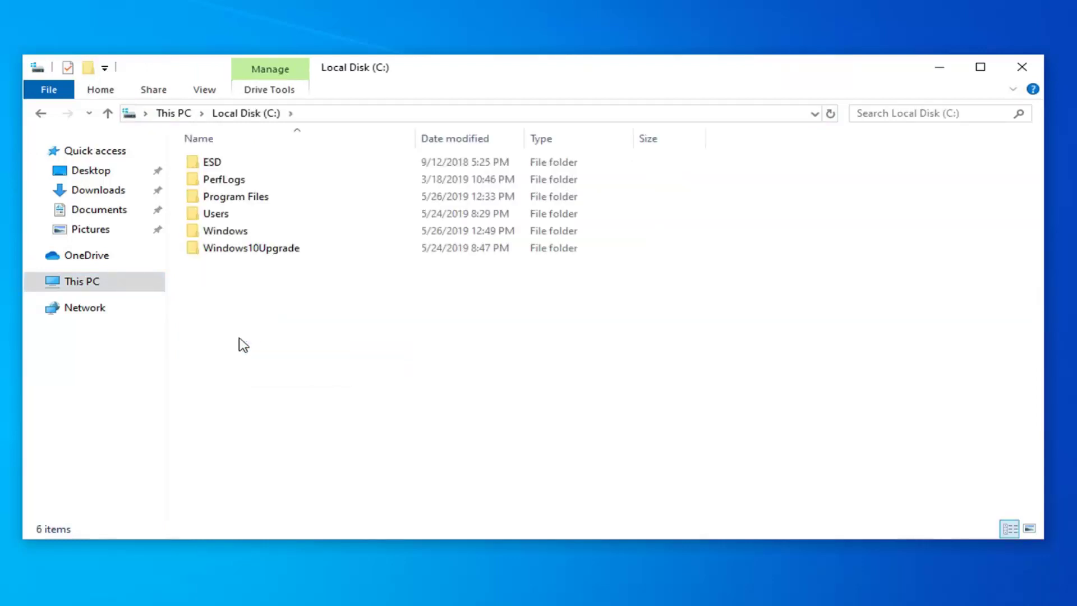
pyautogui.doubleClick(240, 200)
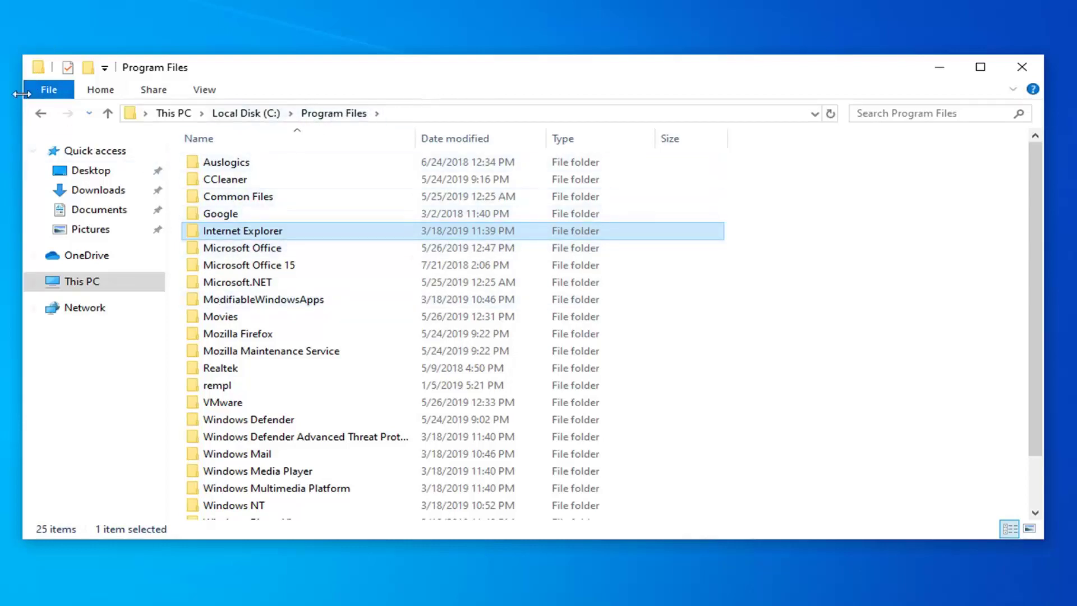
pyautogui.click(41, 113)
pyautogui.click(41, 113)
pyautogui.click(67, 114)
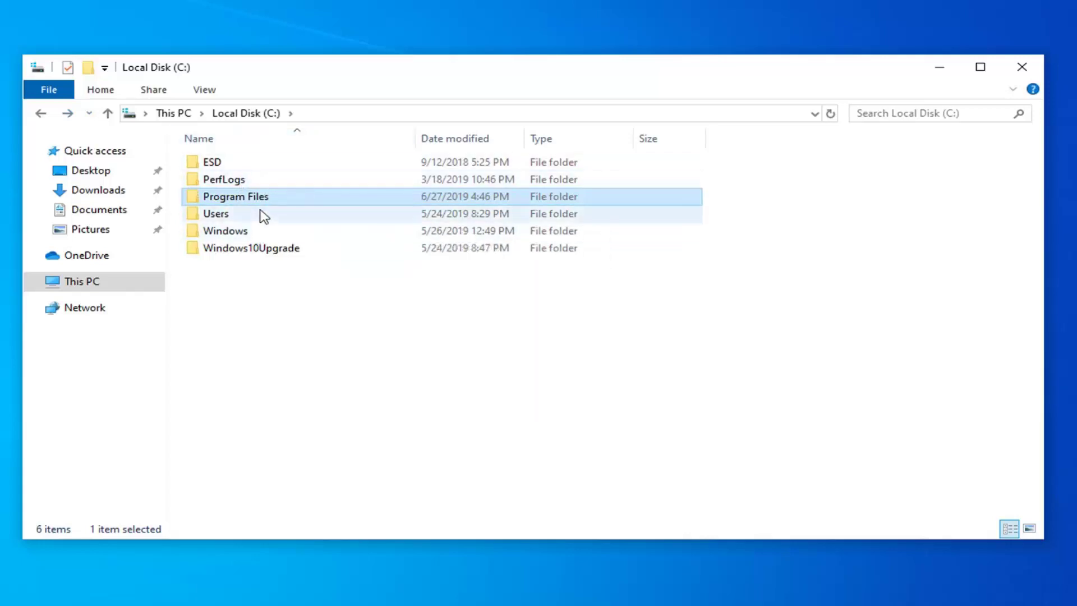
pyautogui.doubleClick(243, 201)
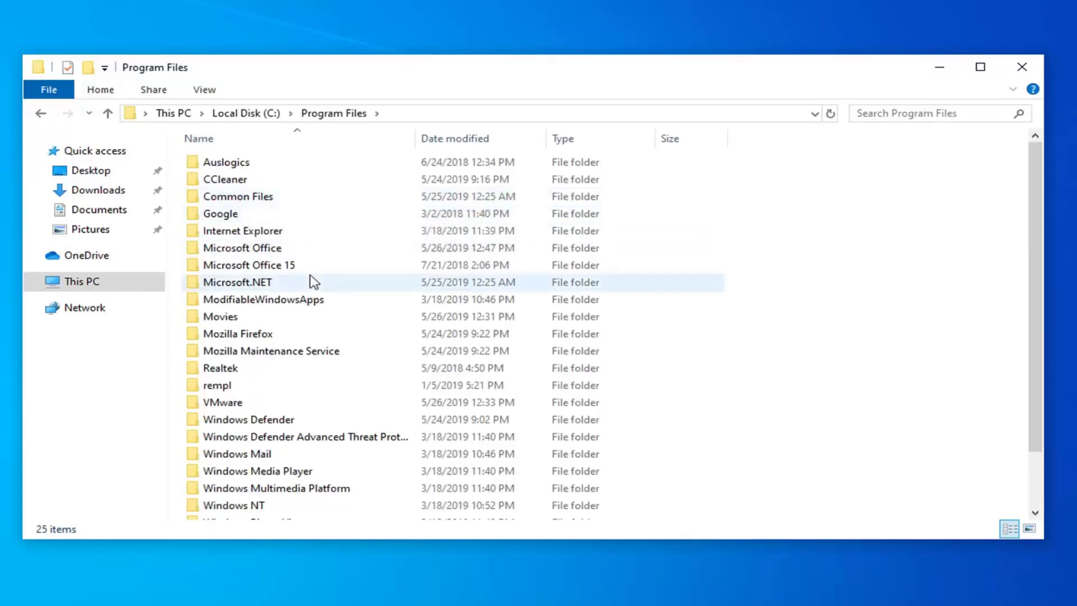
pyautogui.click(224, 220)
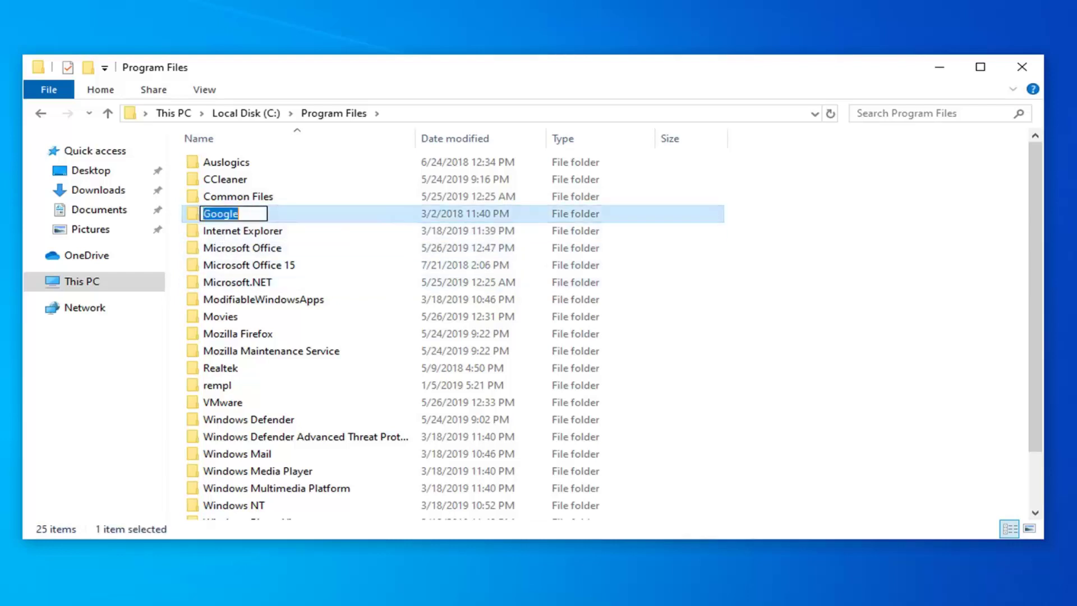
pyautogui.doubleClick(294, 217)
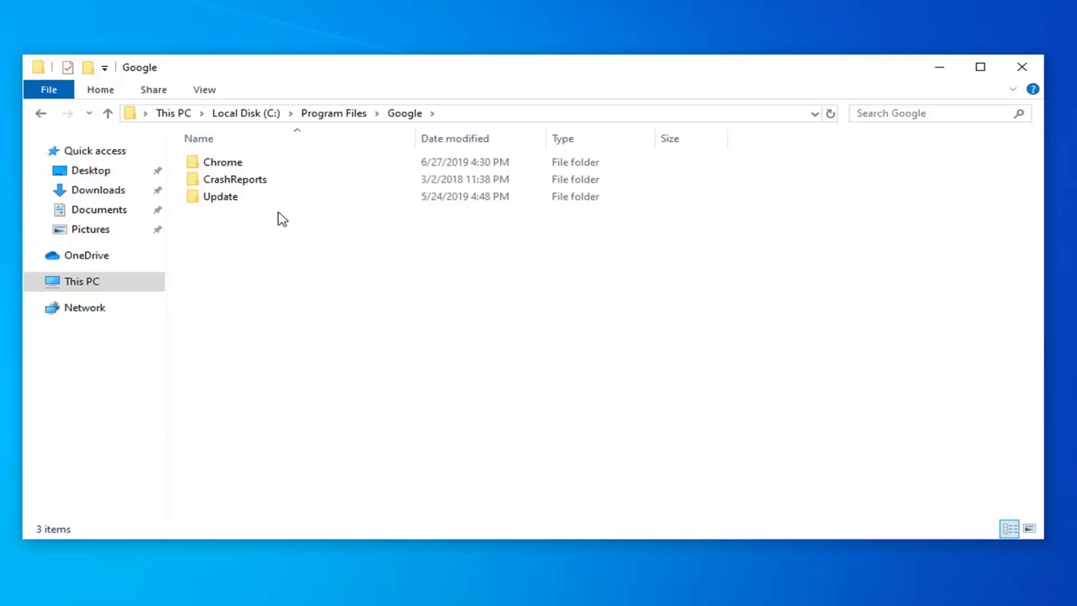
pyautogui.doubleClick(238, 199)
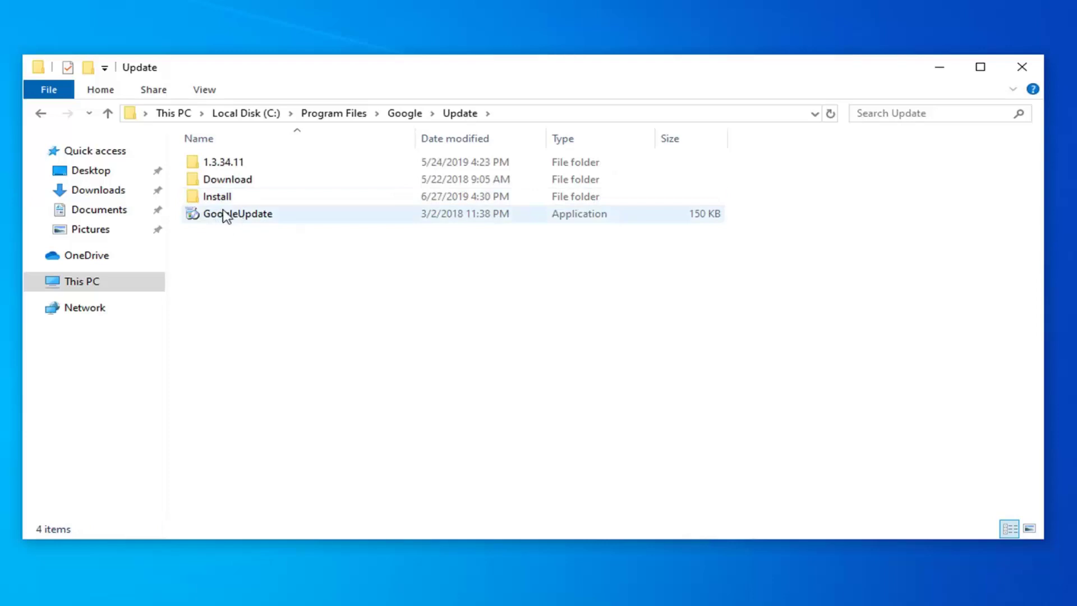
# Delete the GoogleUpdate application from the Update folder with administrator permission
pyautogui.click(237, 216)
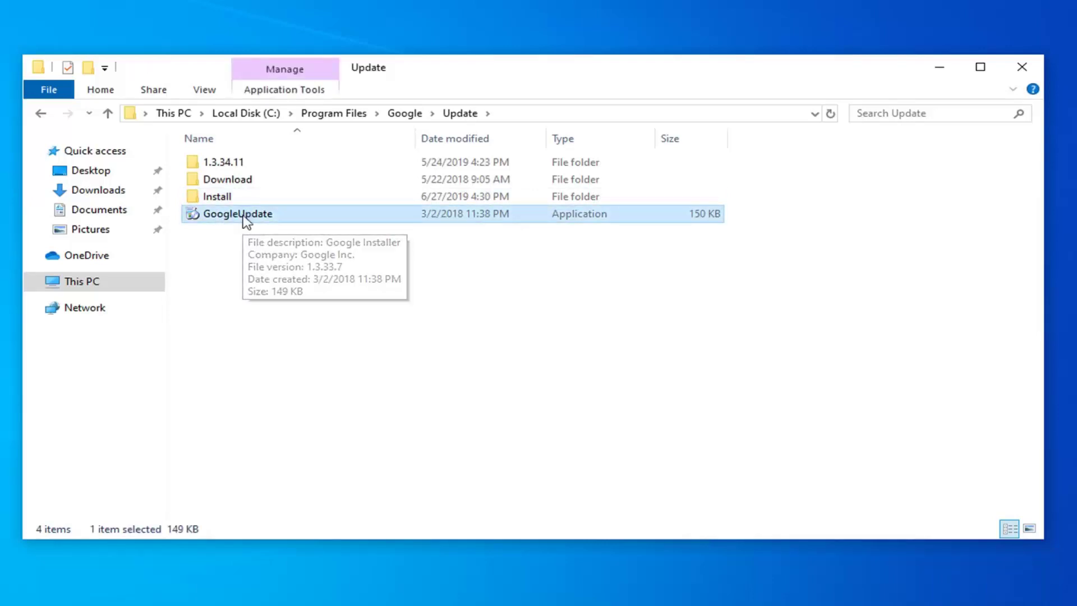
pyautogui.doubleClick(294, 216)
pyautogui.press('Delete')
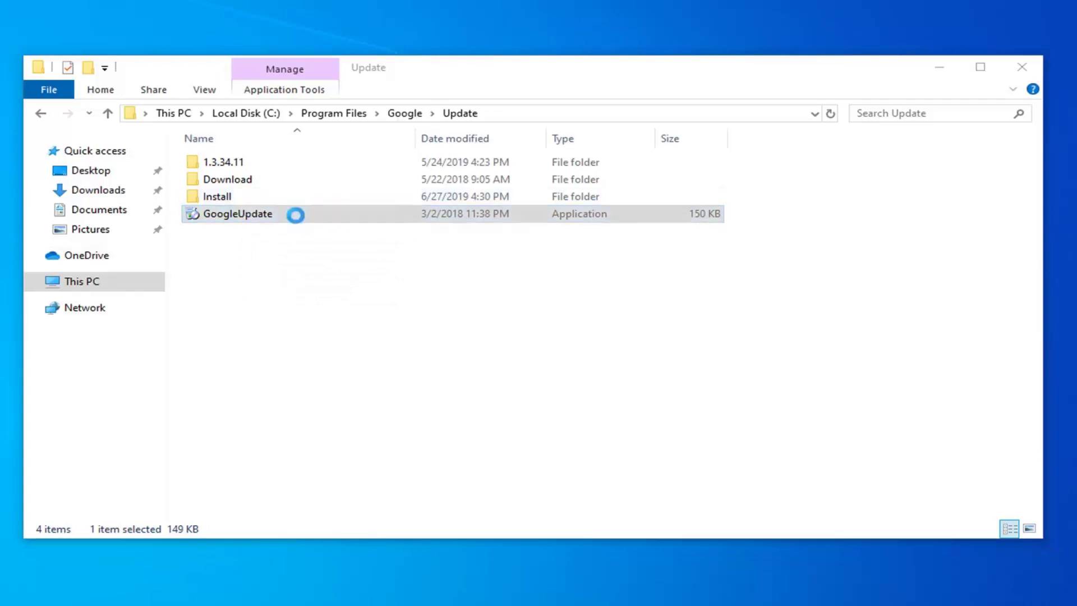
pyautogui.click(144, 191)
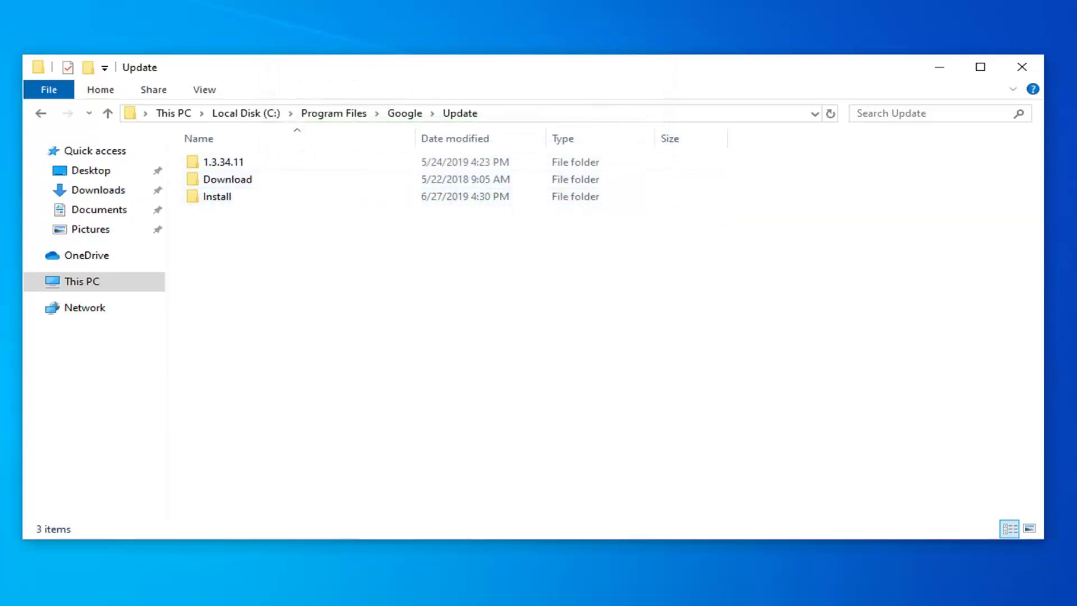
# Switch to Chrome and show the About Google Chrome page from its main menu
pyautogui.click(299, 602)
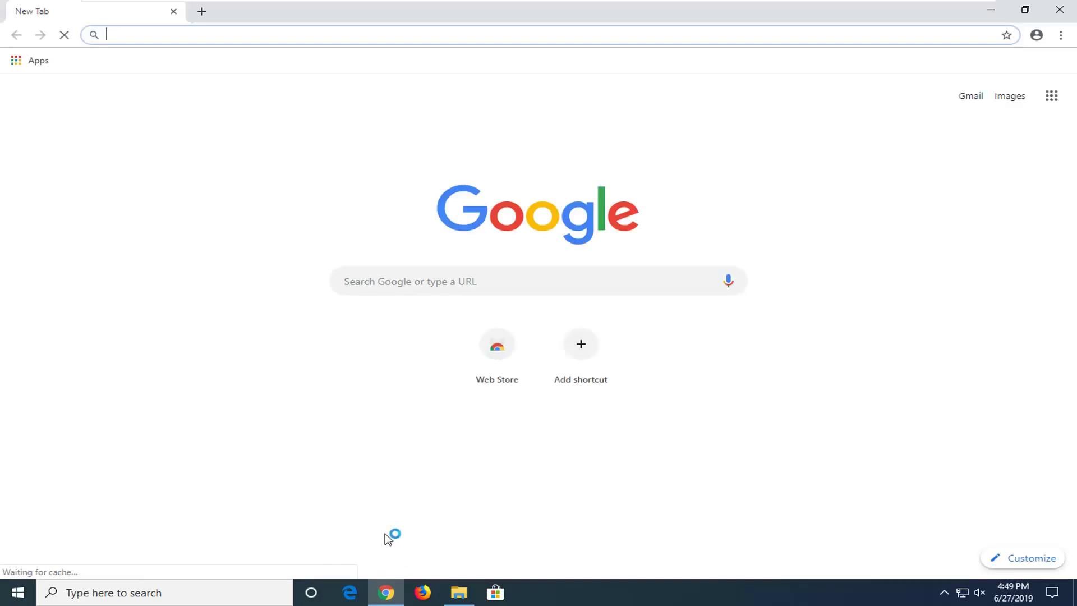
pyautogui.click(1062, 34)
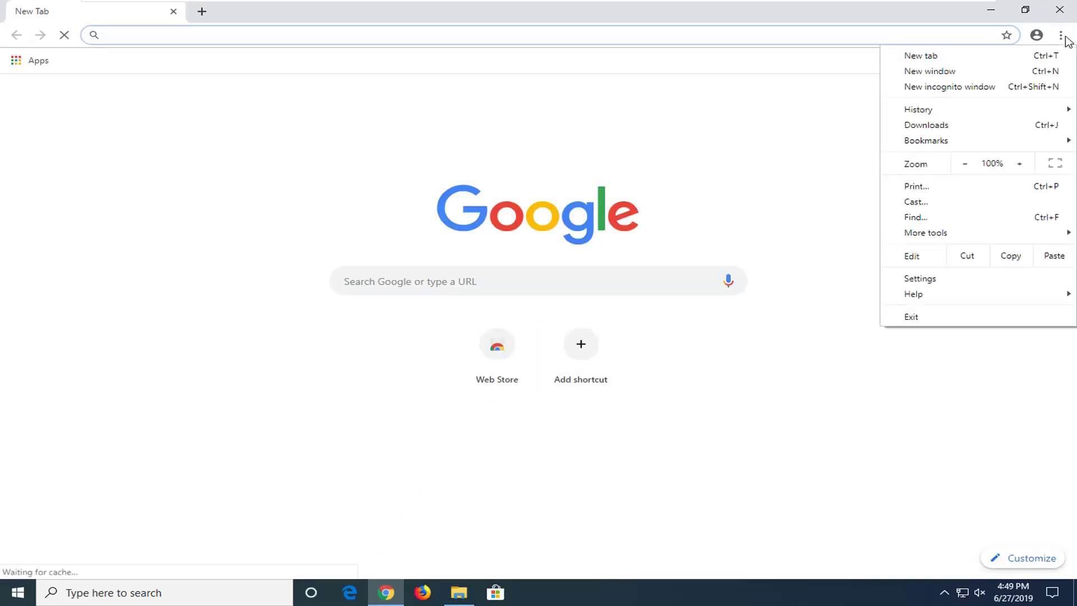
pyautogui.moveTo(918, 294)
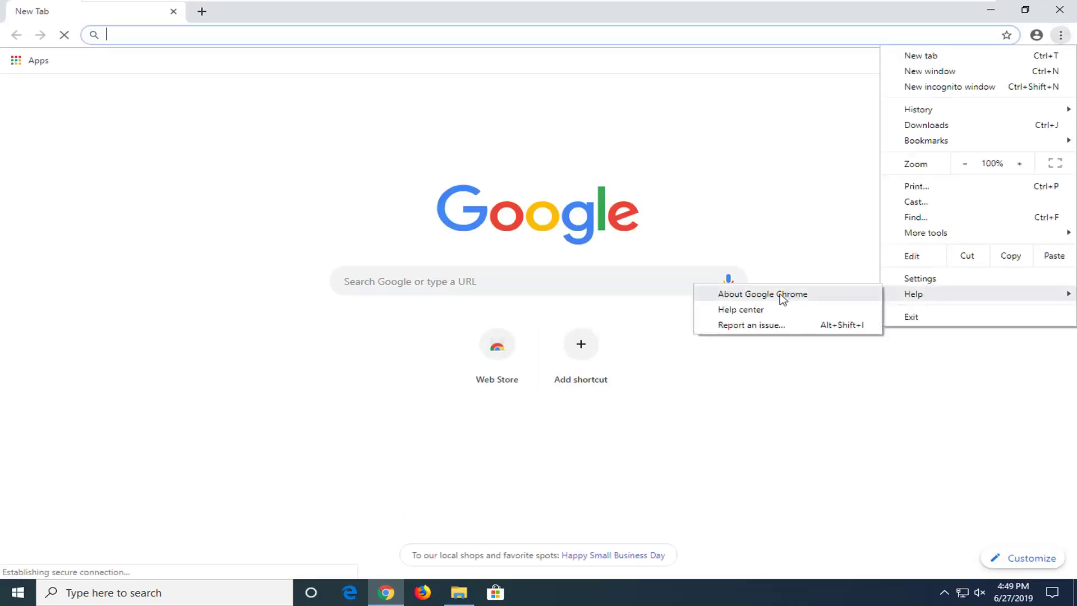
pyautogui.click(782, 297)
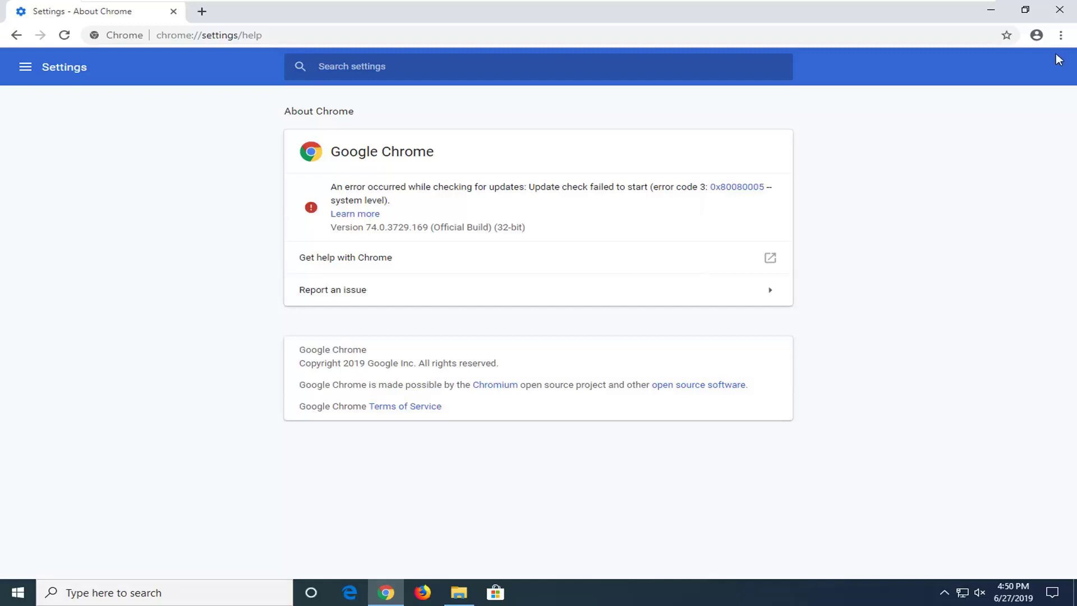
# Minimize Chrome and open the 1.3.34.11 folder in File Explorer
pyautogui.click(994, 11)
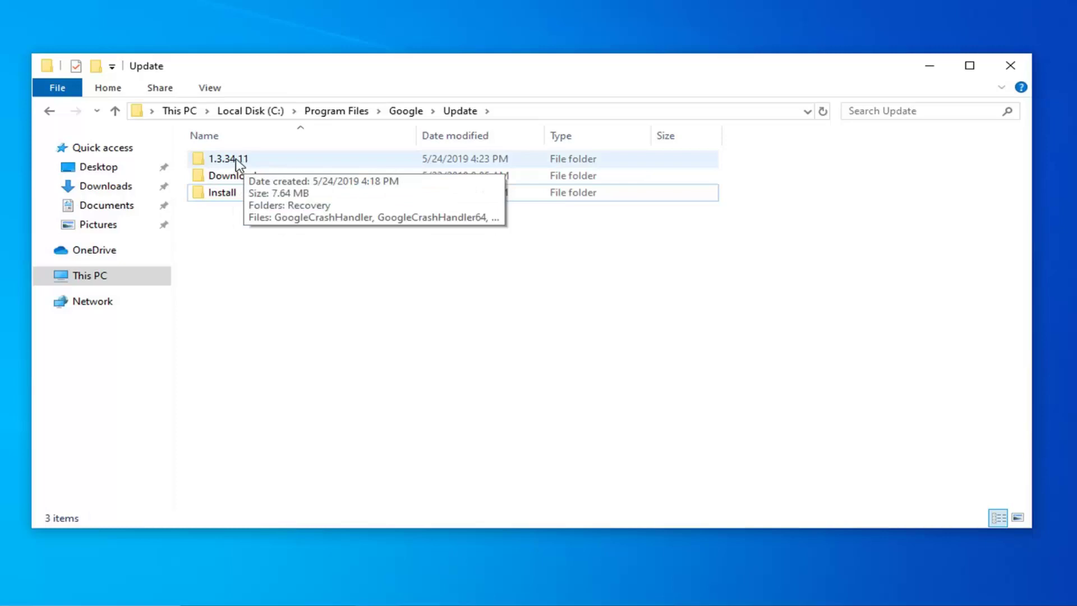
pyautogui.click(238, 165)
pyautogui.doubleClick(238, 165)
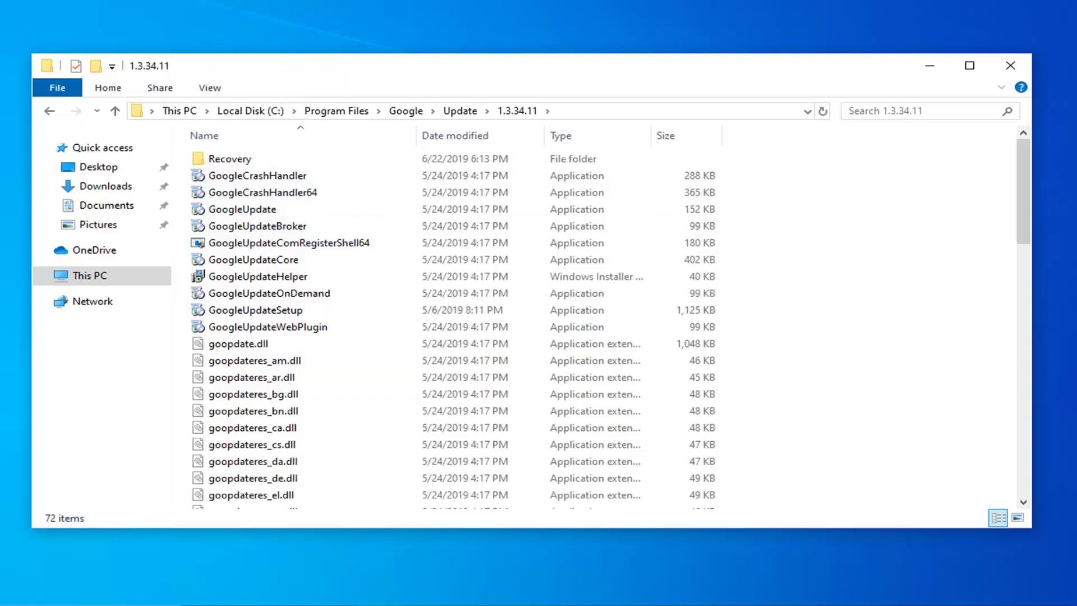
# Copy GoogleUpdate from 1.3.34.11 and return to the Update folder
pyautogui.rightClick(241, 210)
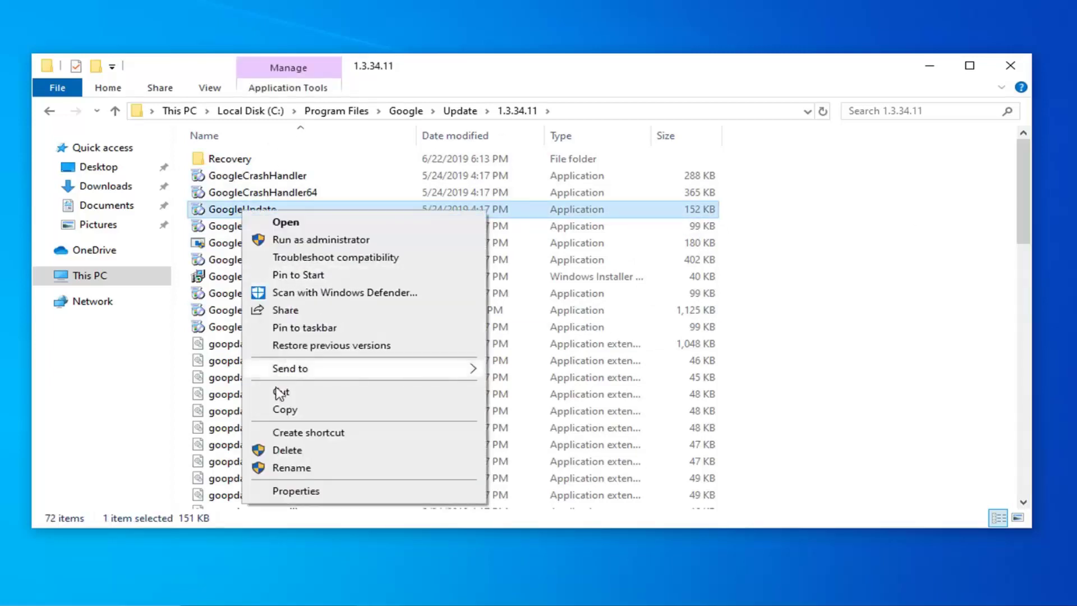
pyautogui.click(283, 409)
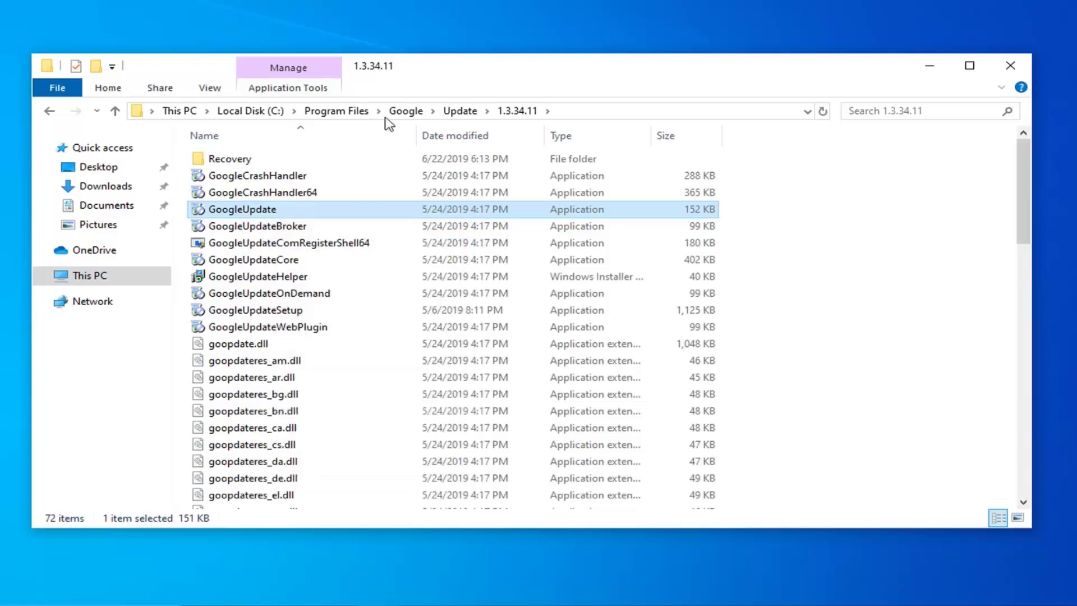
pyautogui.click(462, 112)
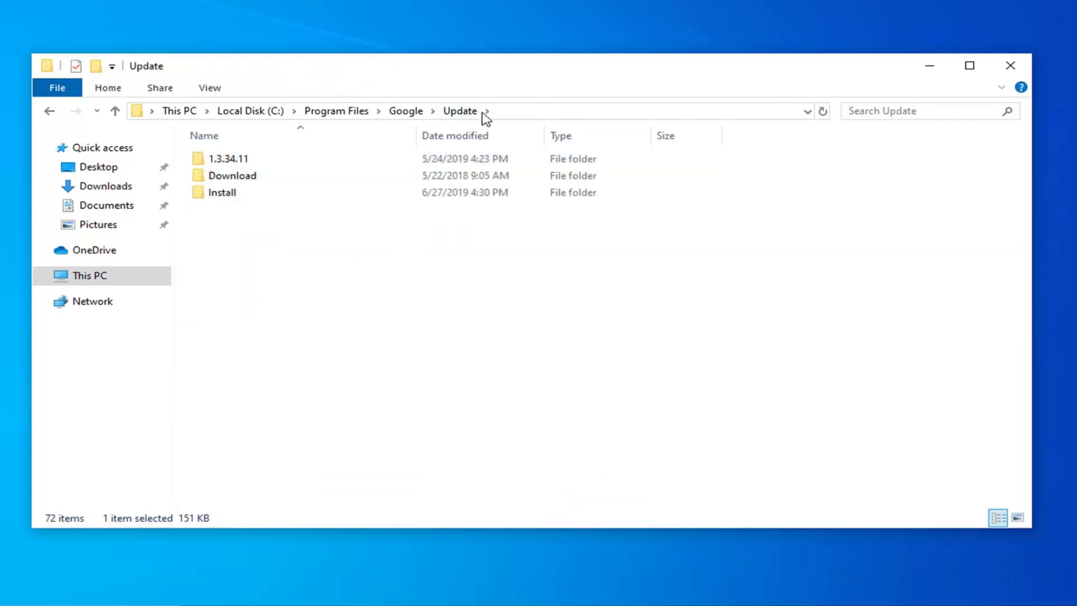
# Paste the copied GoogleUpdate into the Update folder, granting administrator access
pyautogui.rightClick(283, 237)
pyautogui.click(335, 341)
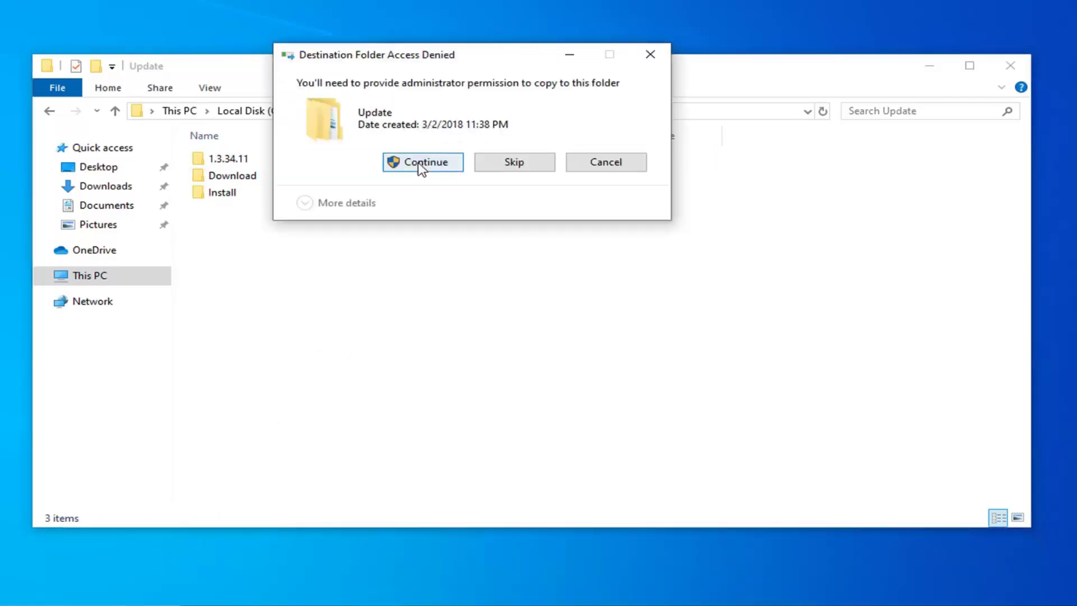
pyautogui.click(421, 165)
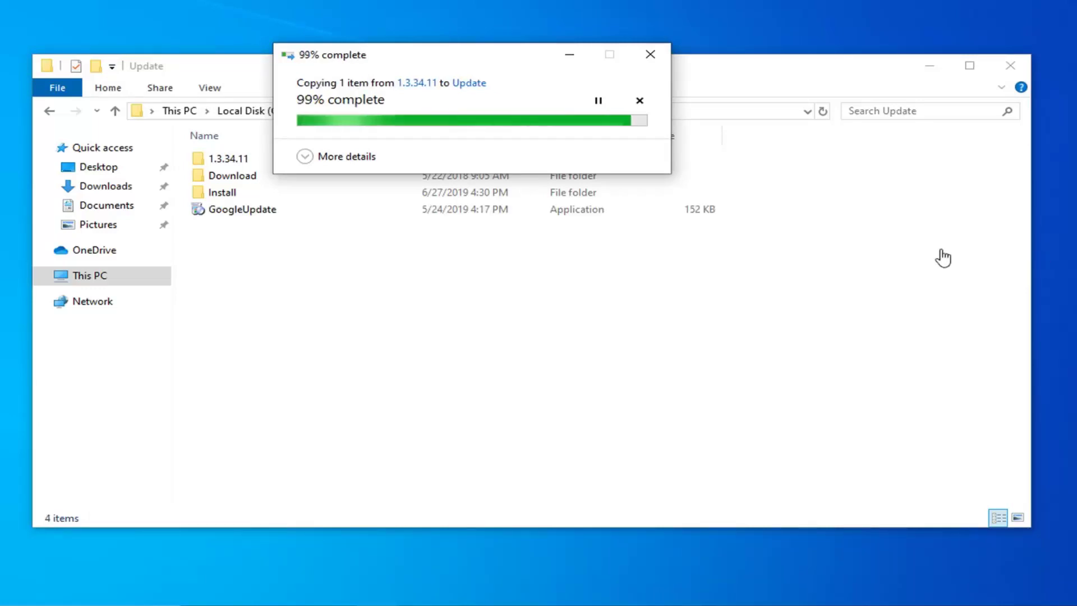
# Minimize the File Explorer window to reveal the empty desktop
pyautogui.click(929, 68)
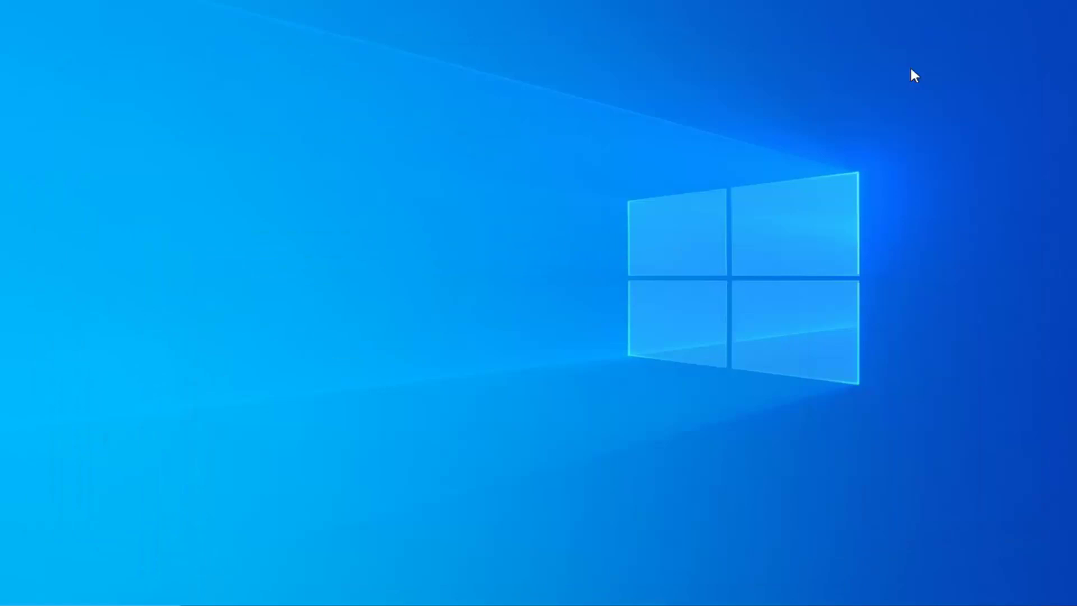